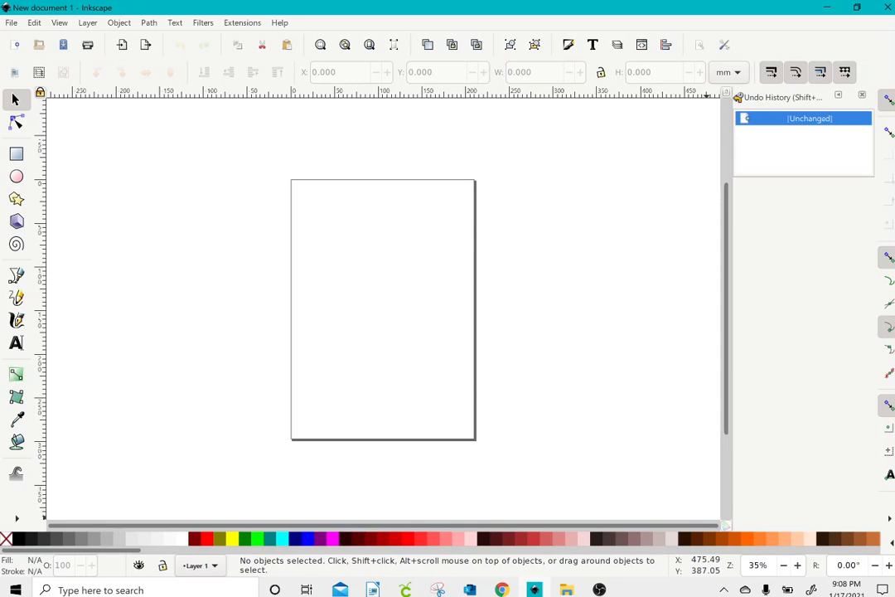
Step: Zoom the blank page to 100% and scroll up to its top edge
left_click_drag(747, 565, 778, 565)
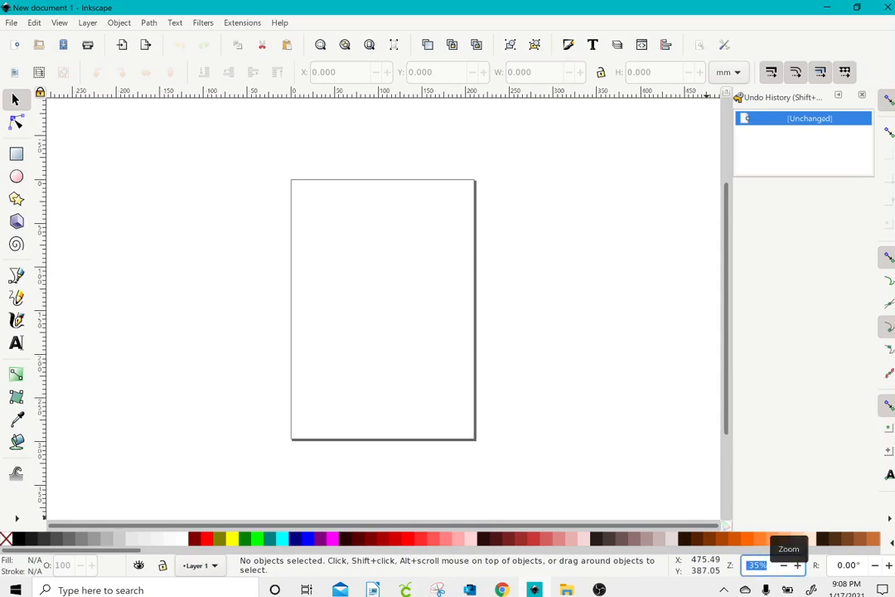
type("100")
key("Return")
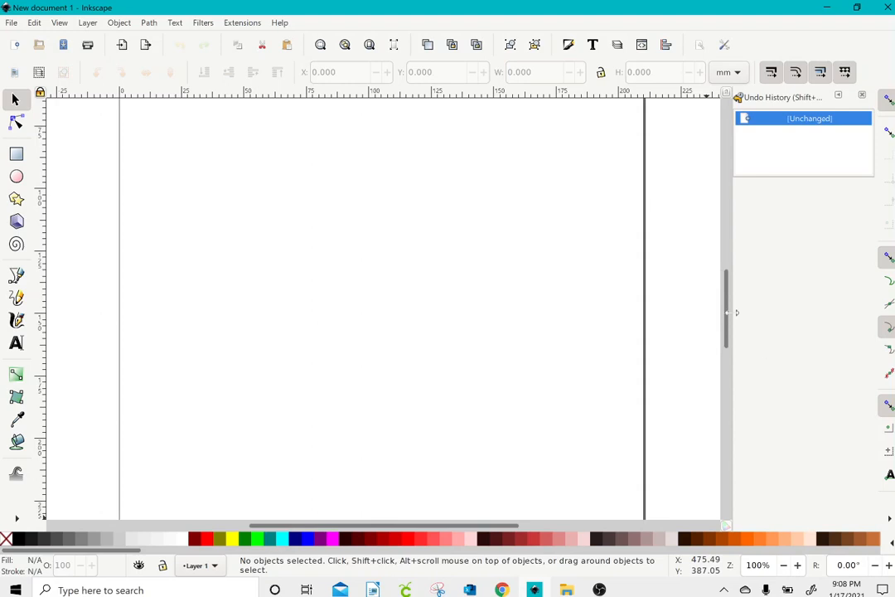
left_click_drag(727, 332, 734, 301)
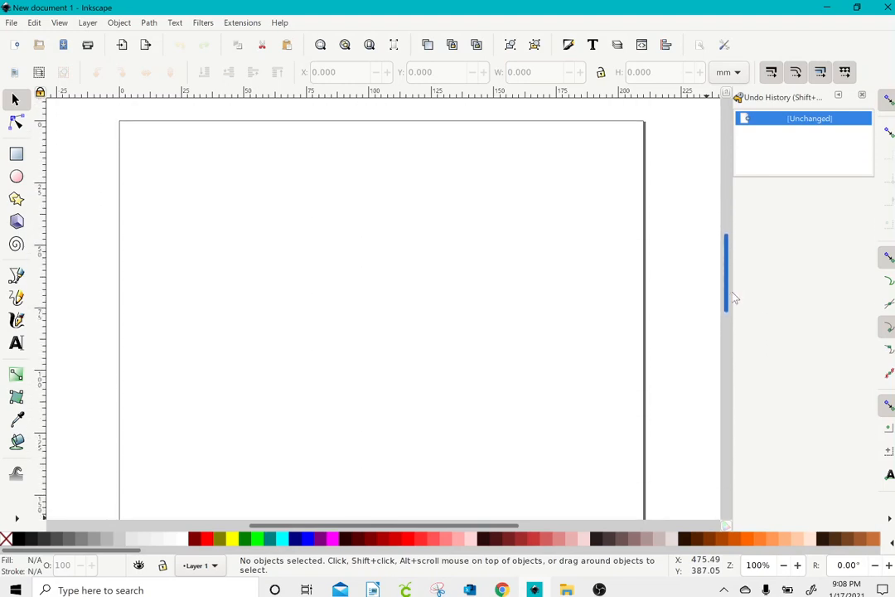
Step: Type the word 'Shadow' in a text frame at the top-left of the page
left_click(17, 345)
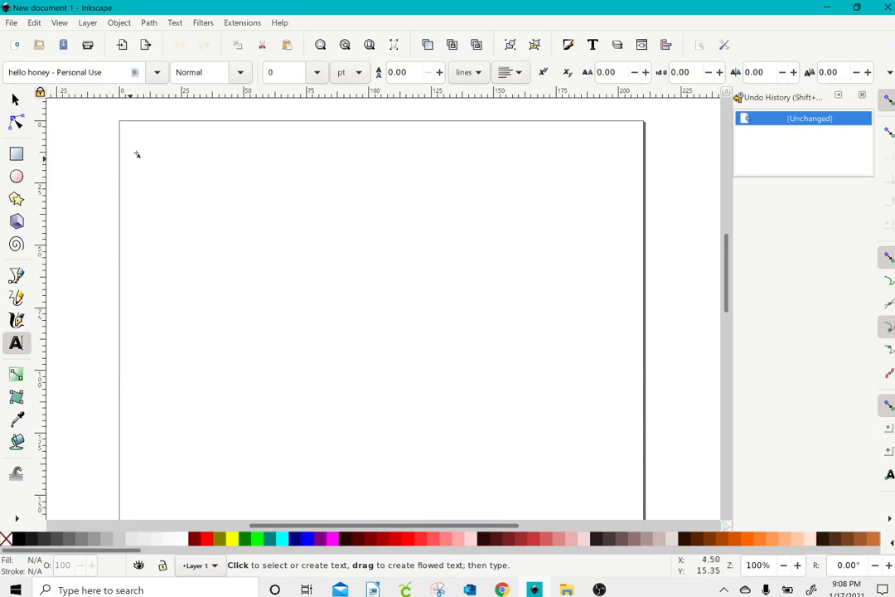
left_click_drag(134, 138, 624, 314)
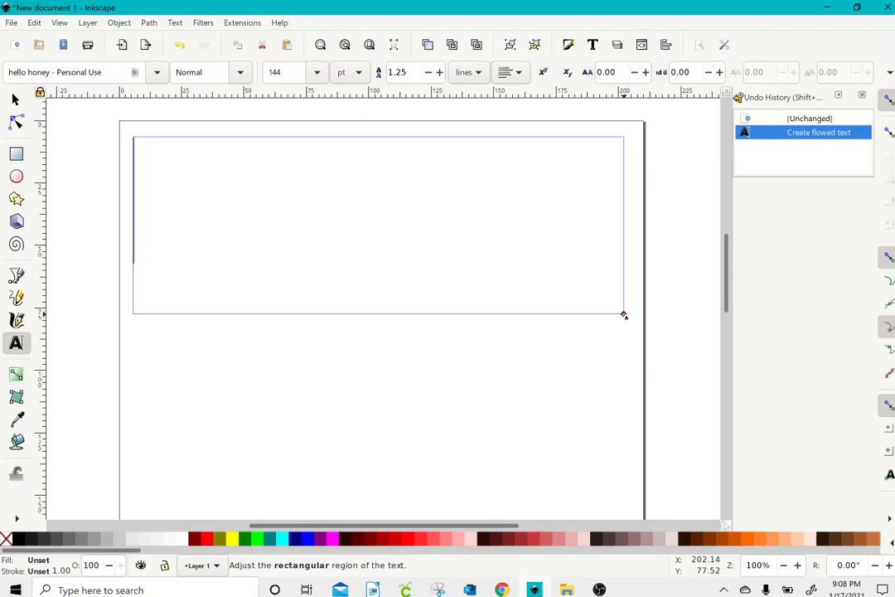
type("Shadow")
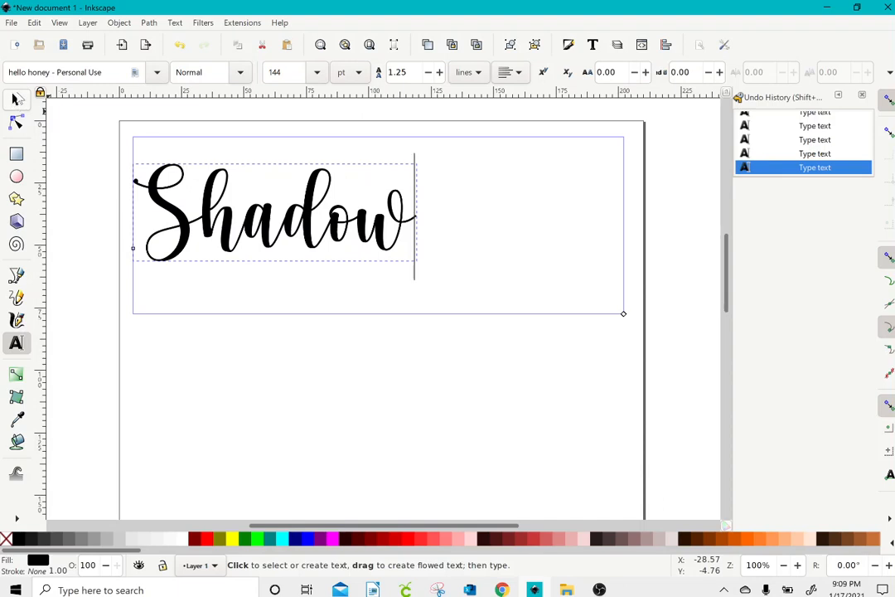
left_click(17, 105)
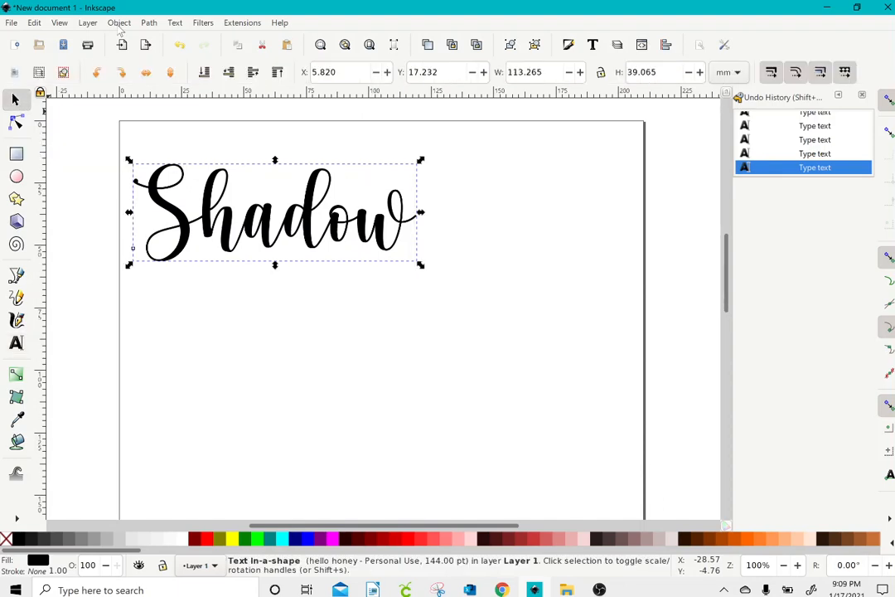
Step: Convert the Shadow text to paths, ungroup and union the letters, then disable snapping
left_click(149, 23)
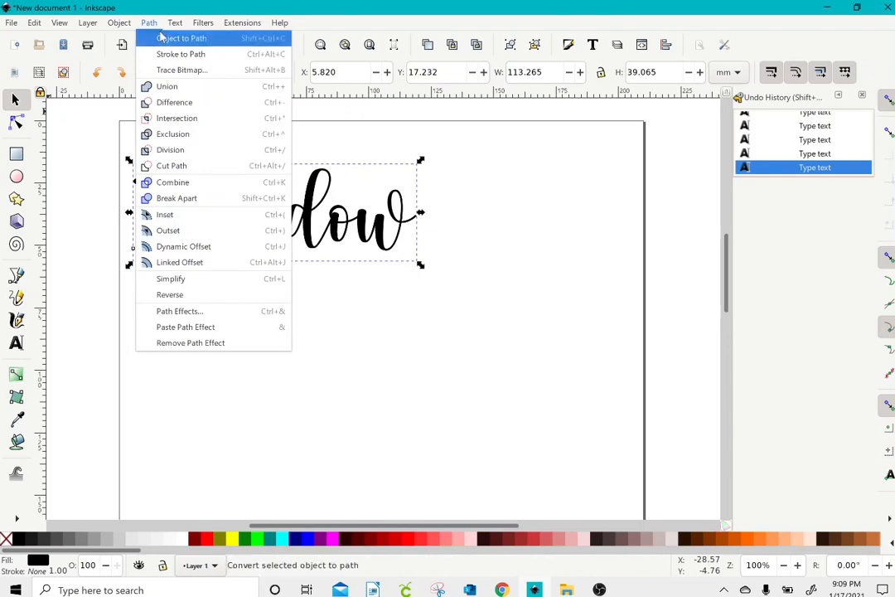
left_click(162, 37)
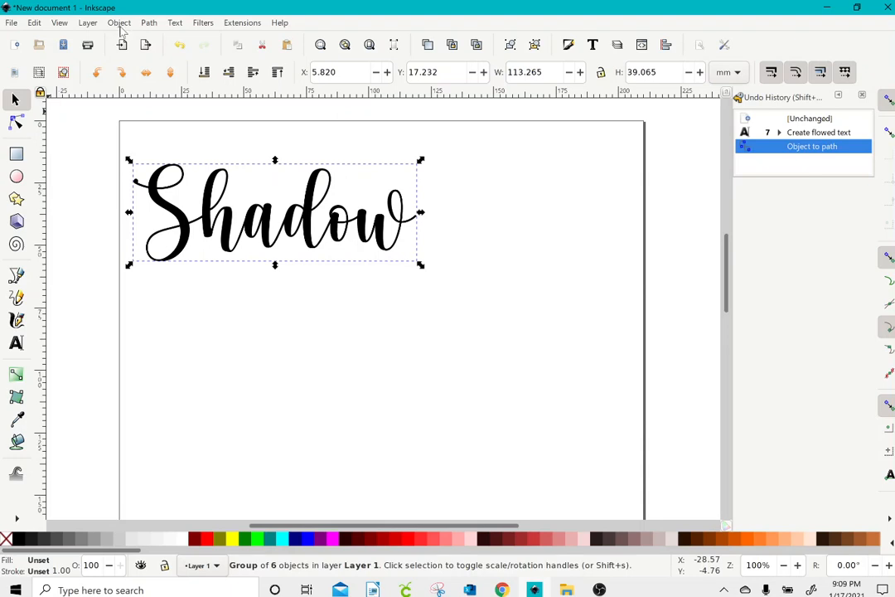
left_click(124, 24)
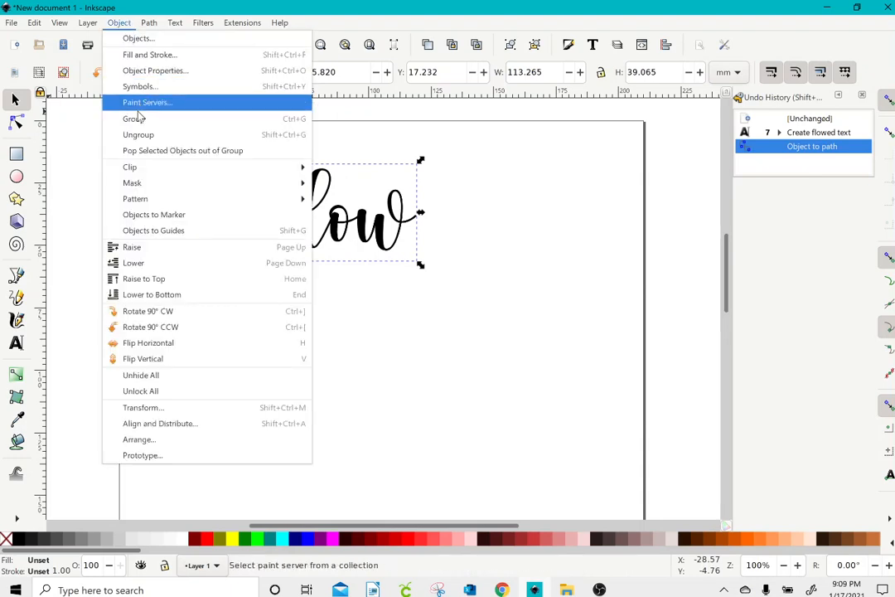
left_click(140, 138)
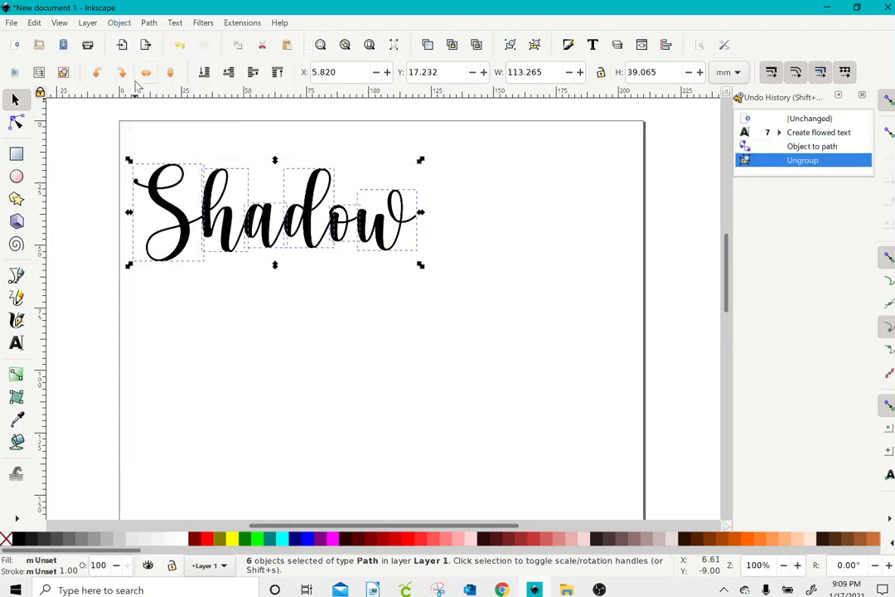
left_click(149, 23)
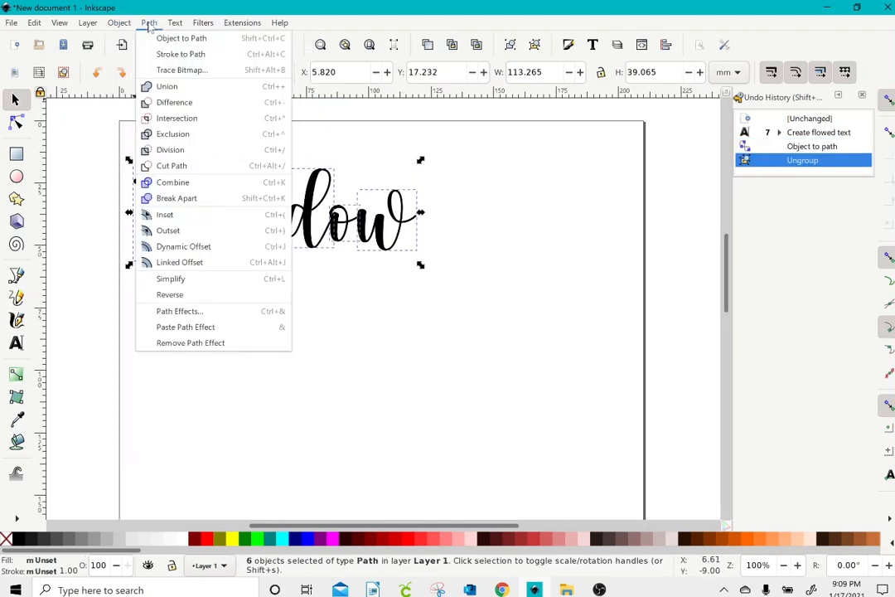
left_click(157, 87)
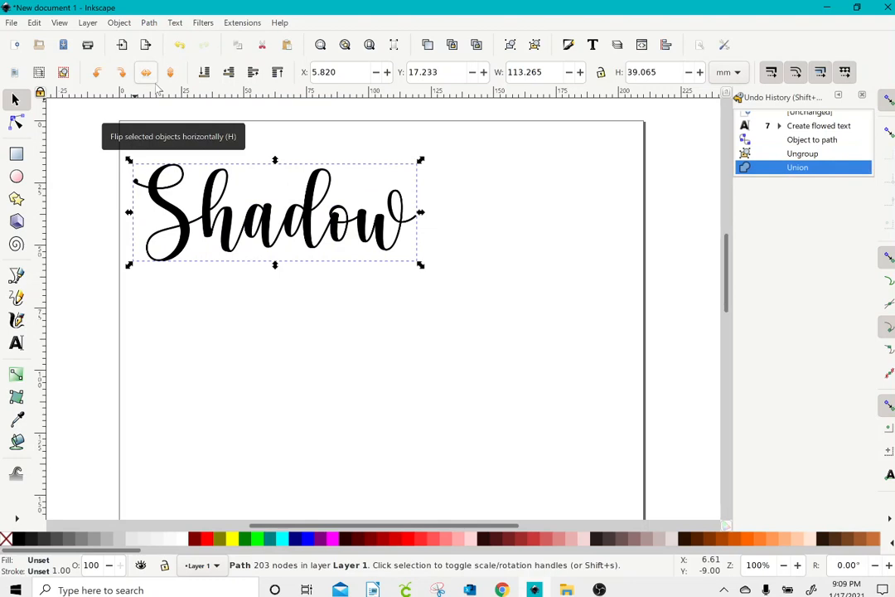
left_click(890, 103)
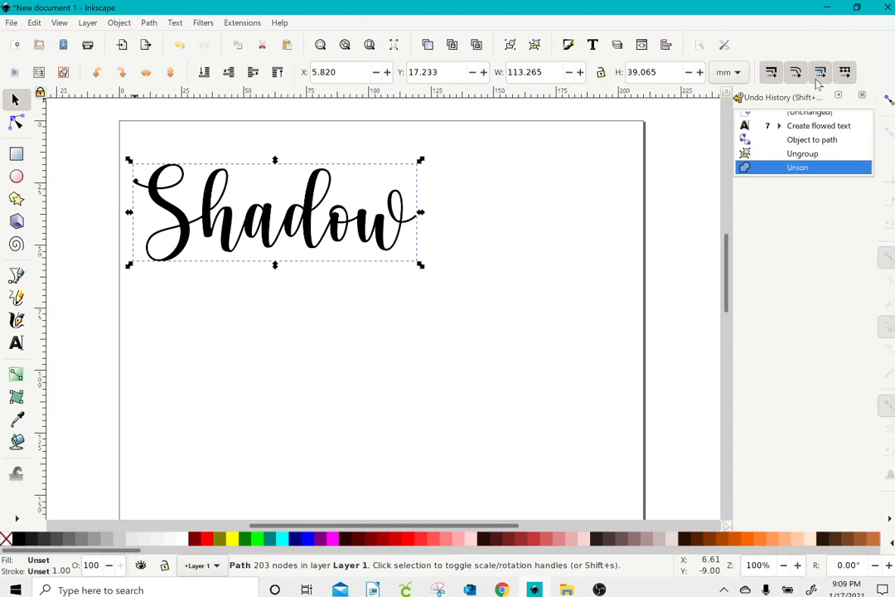
Step: Create a linked offset of the lettering, fill it fuchsia, and widen it into a thick border
left_click(151, 28)
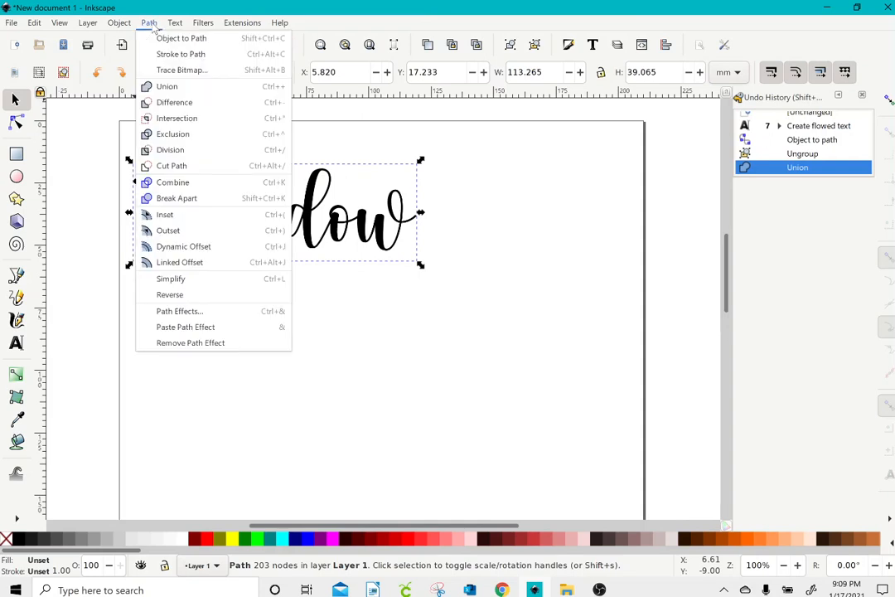
left_click(180, 263)
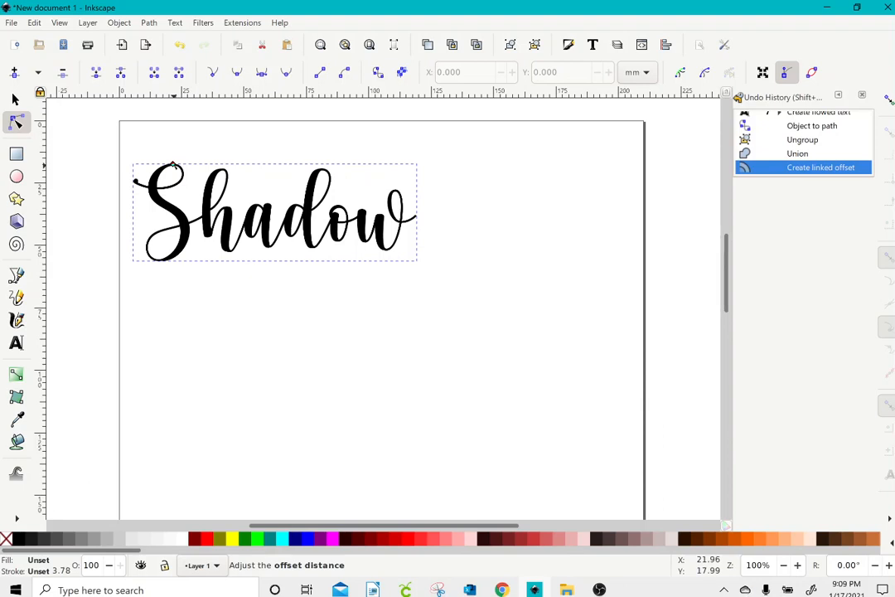
left_click_drag(172, 165, 173, 156)
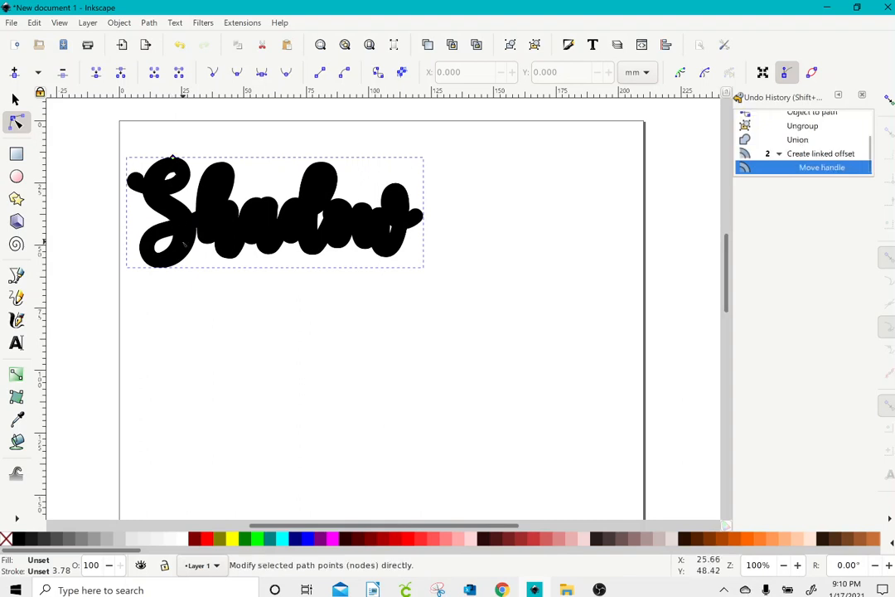
left_click(333, 540)
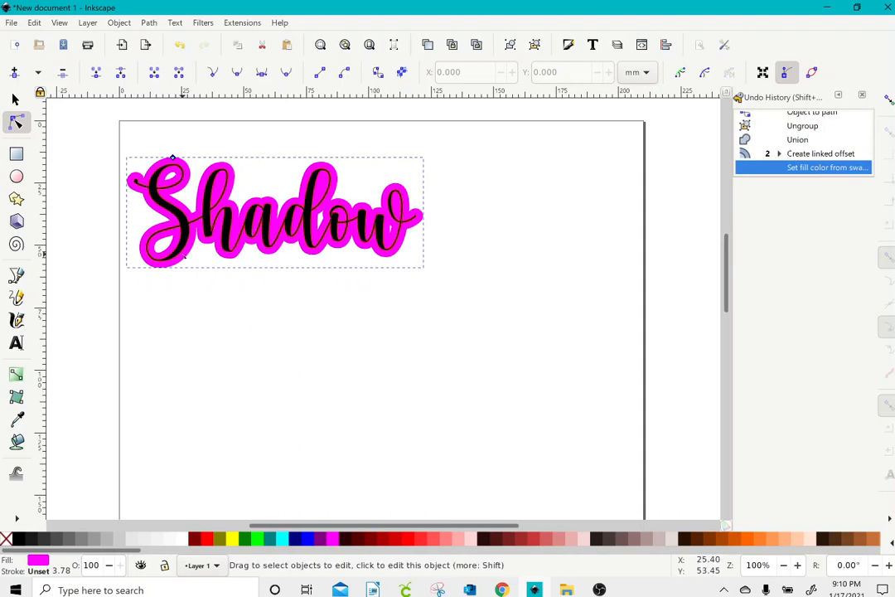
mouse_move(174, 159)
left_mouse_down()
mouse_move(172, 146)
mouse_move(175, 163)
left_mouse_up()
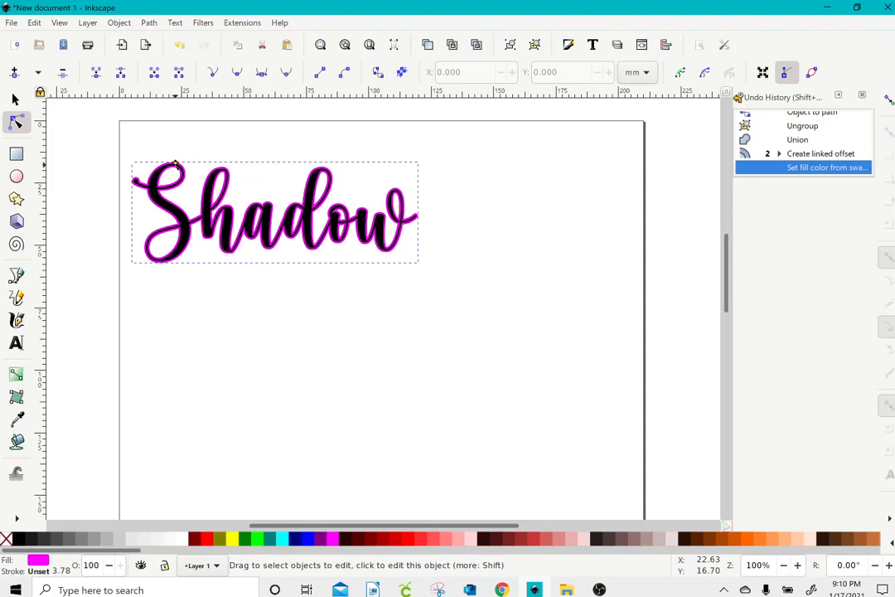
left_click_drag(175, 164, 176, 158)
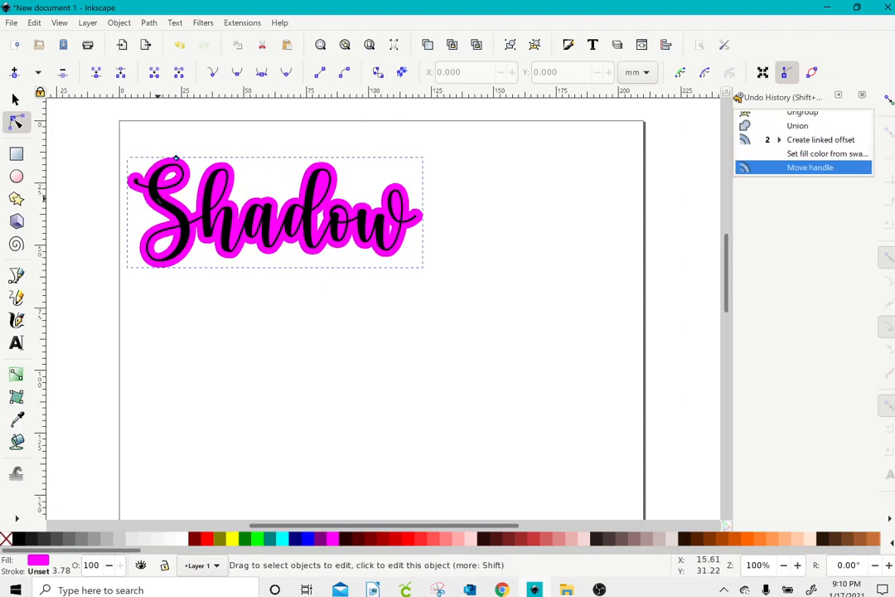
Step: Move the black Shadow lettering down below the fuchsia shadow
left_click(159, 202)
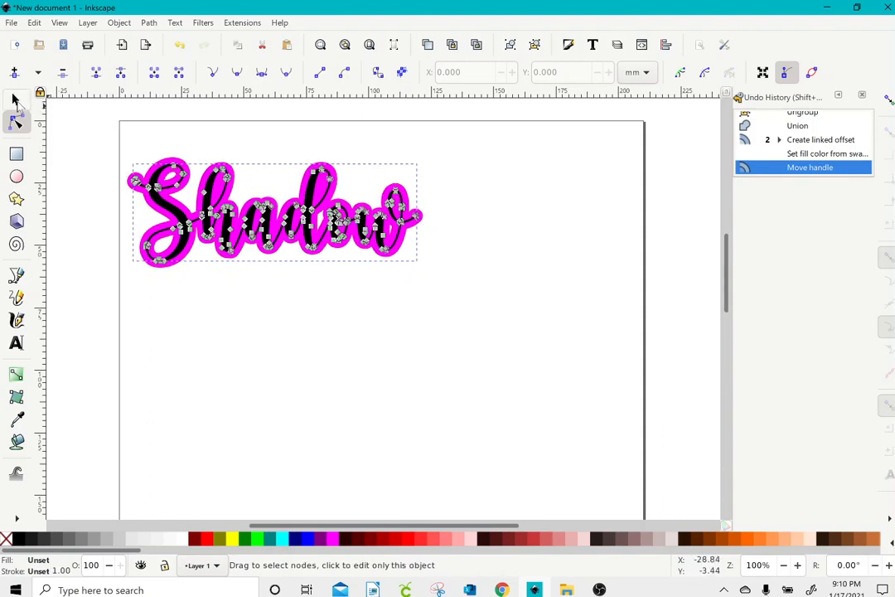
left_click(15, 99)
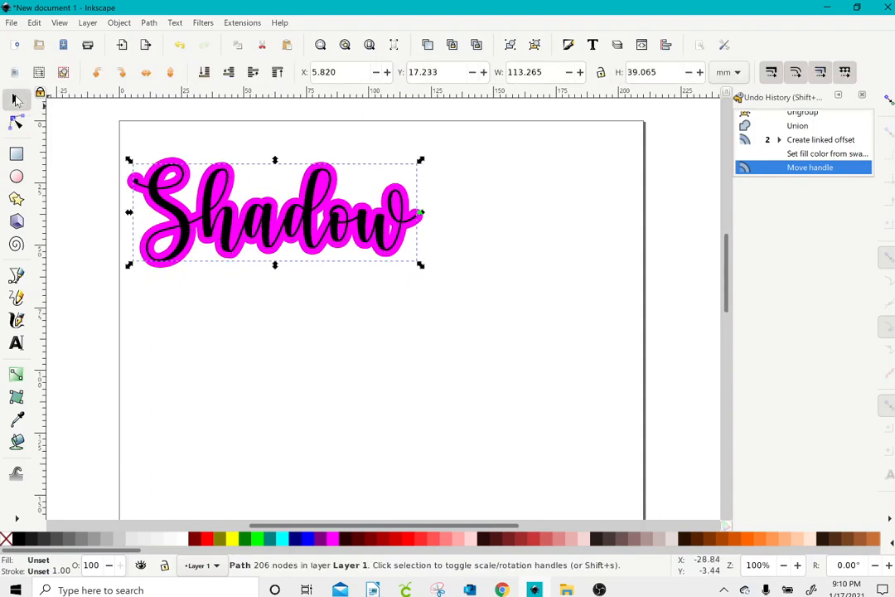
left_click_drag(207, 213, 203, 371)
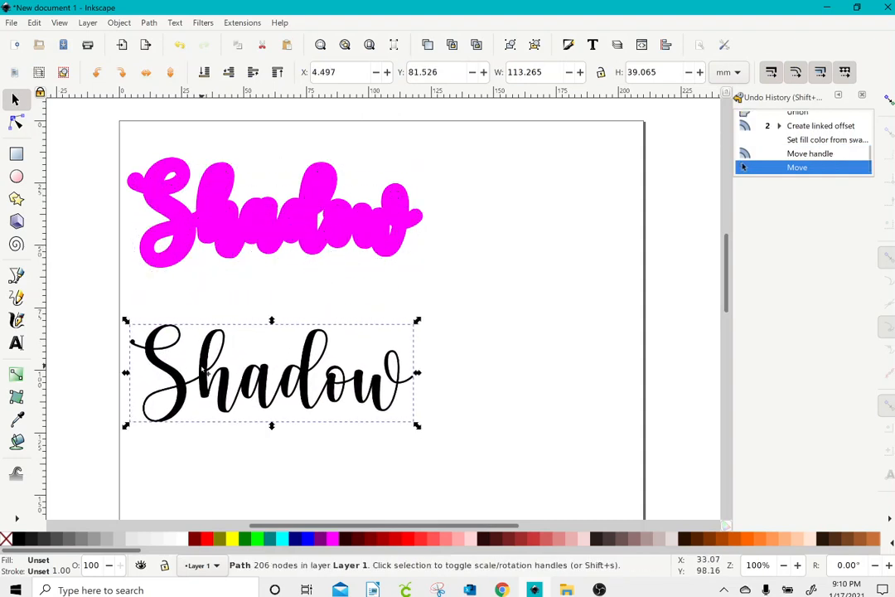
Step: Convert the fuchsia linked offset into a regular path and show its nodes
left_click(162, 170)
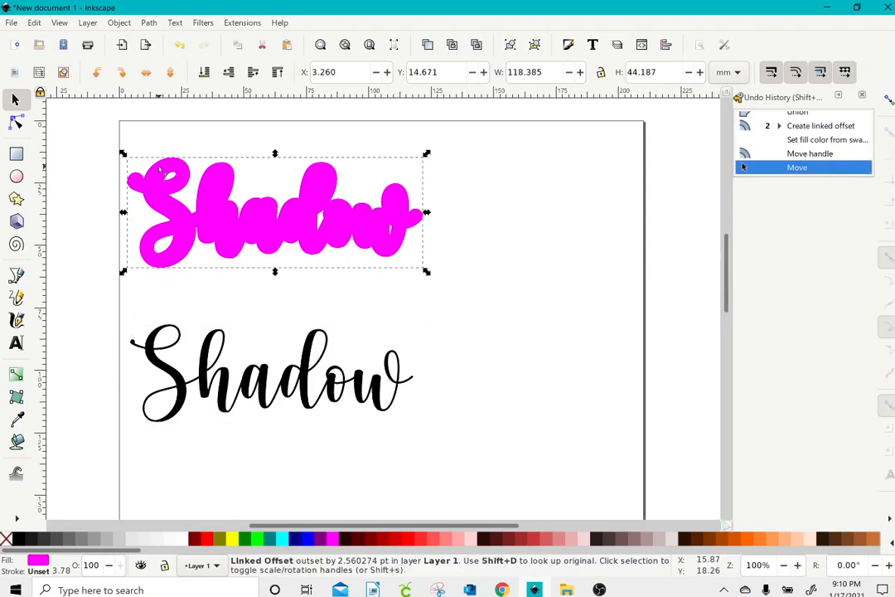
left_click(152, 24)
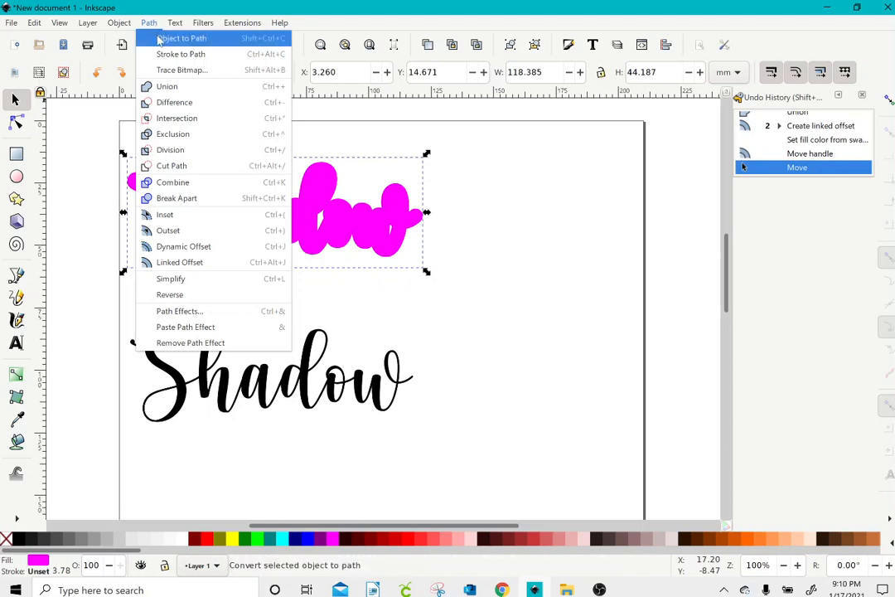
left_click(160, 39)
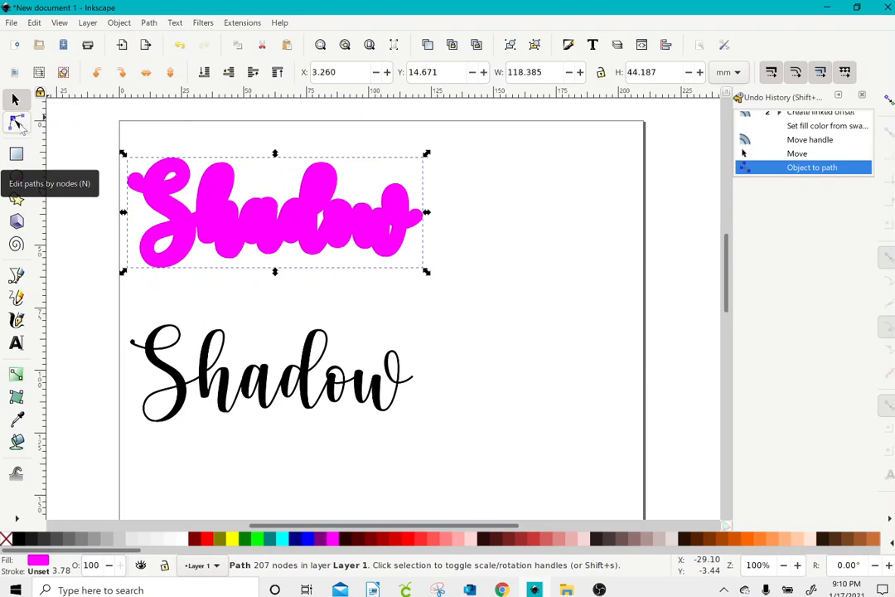
left_click(18, 123)
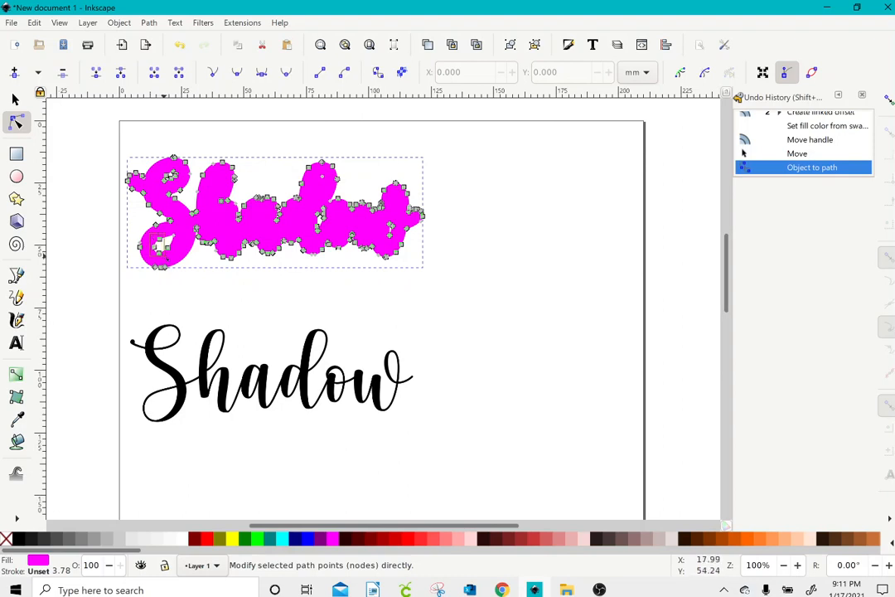
Step: Delete the nodes of the S loop, the hole in the d, and three stray end nodes
left_click_drag(178, 259, 162, 245)
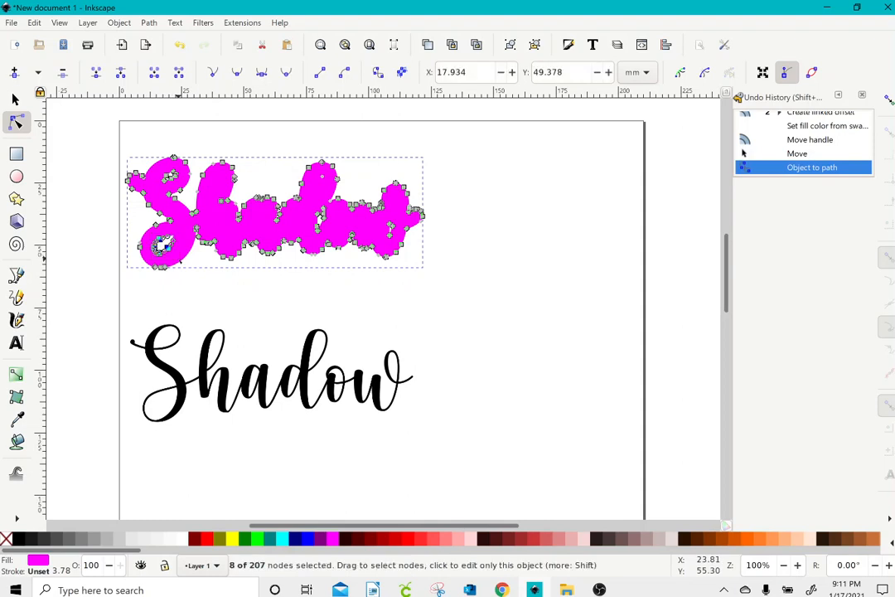
key("Delete")
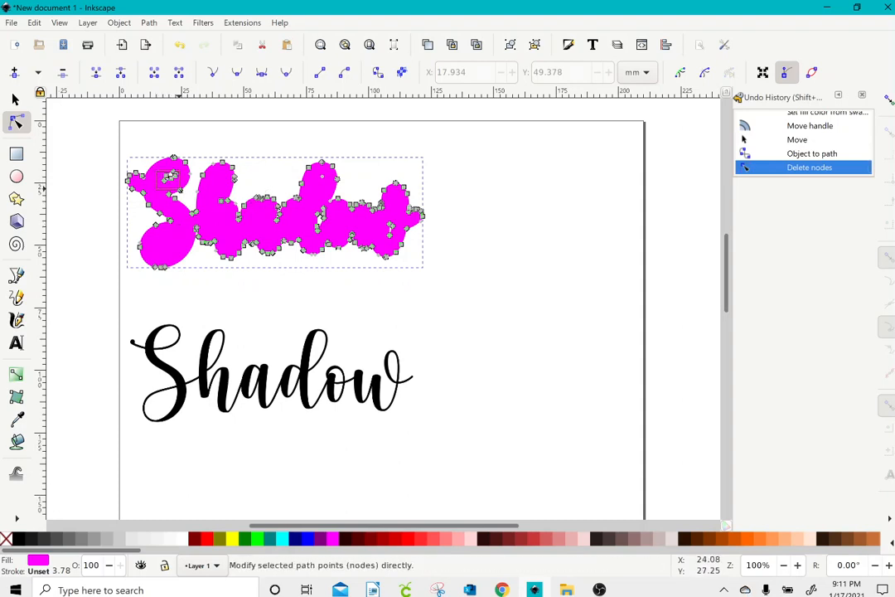
left_click_drag(179, 188, 181, 189)
key("Delete")
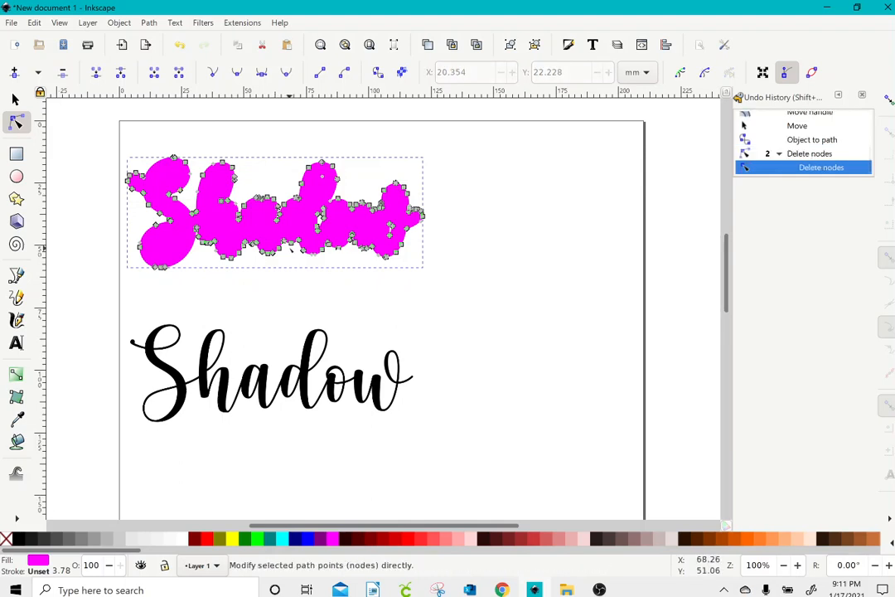
left_click_drag(309, 205, 332, 234)
key("Delete")
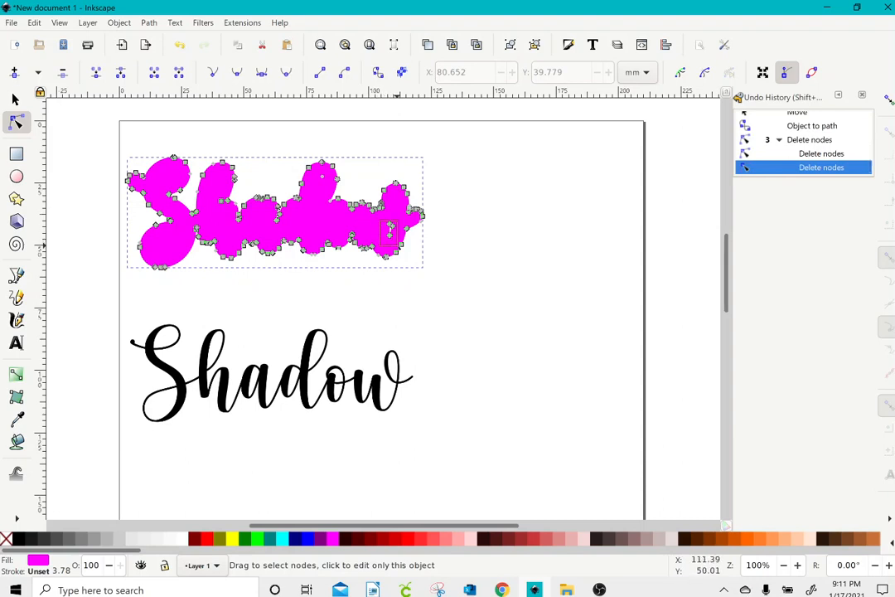
left_click_drag(381, 220, 398, 245)
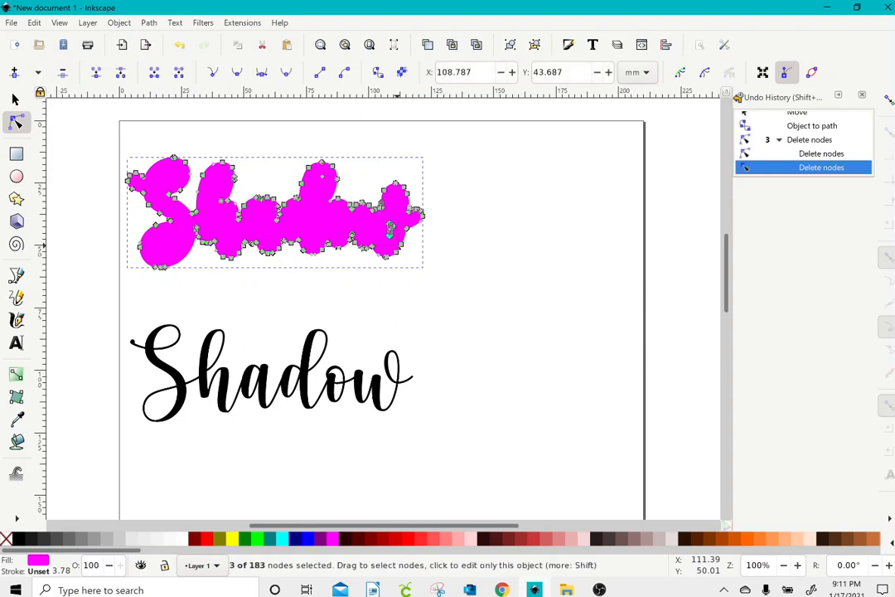
key("Delete")
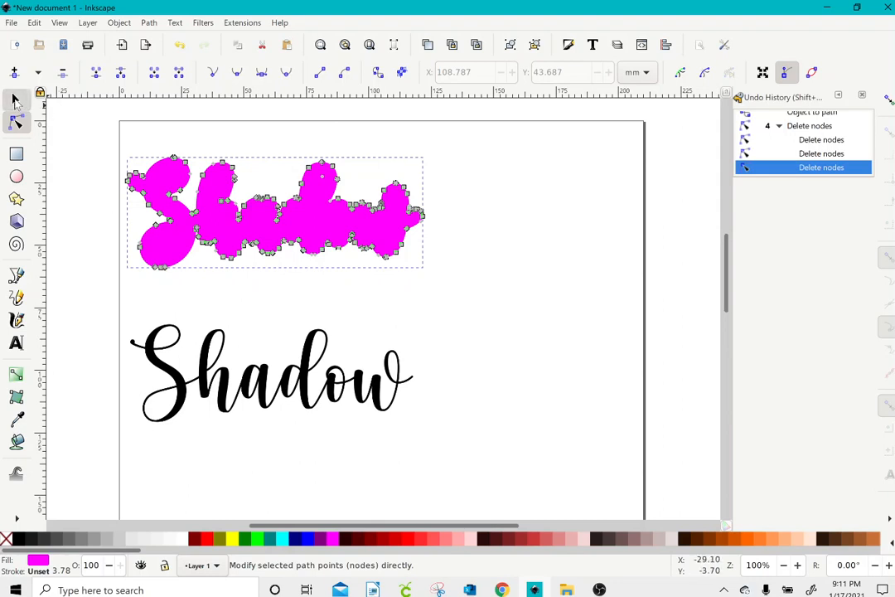
left_click(14, 99)
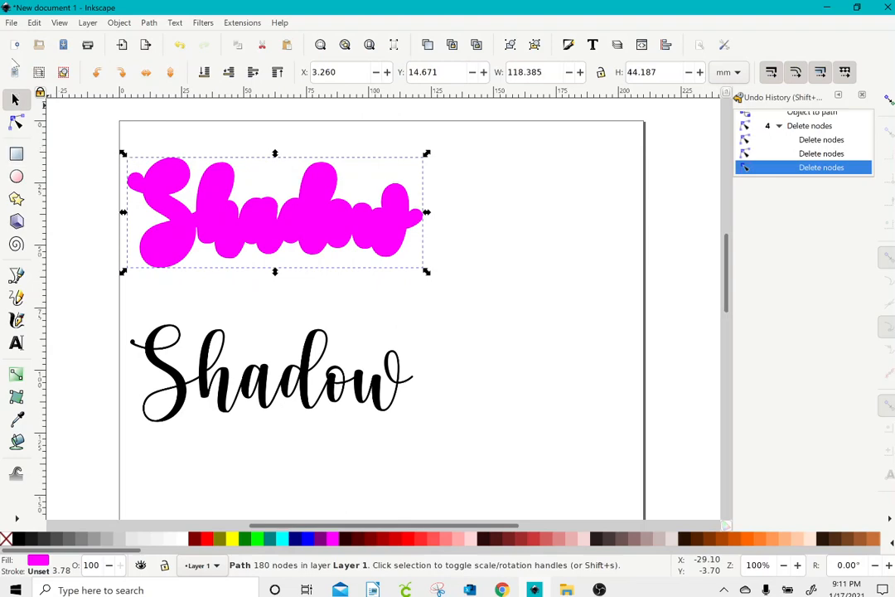
Step: Save the drawing as shadow.svg in Inkscape SVG format in Downloads
left_click(11, 23)
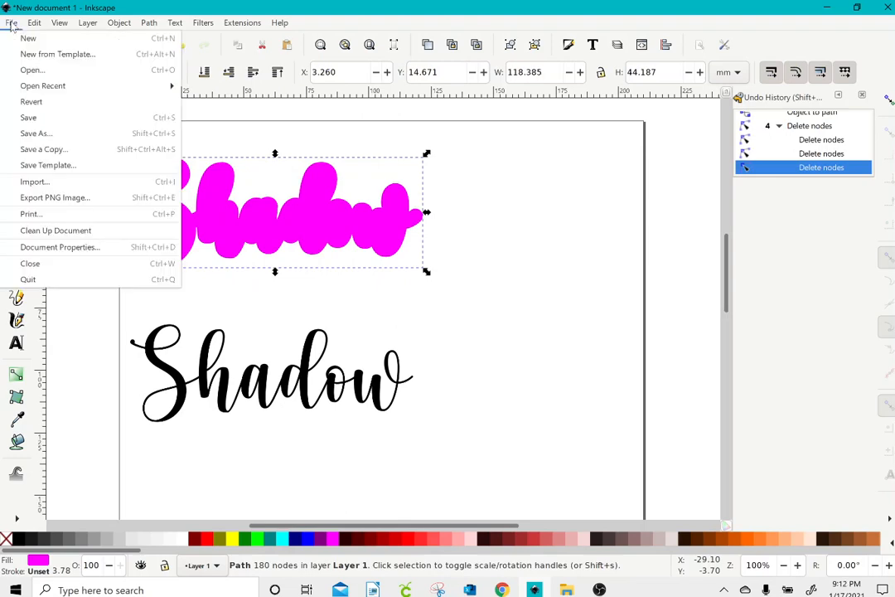
left_click(36, 133)
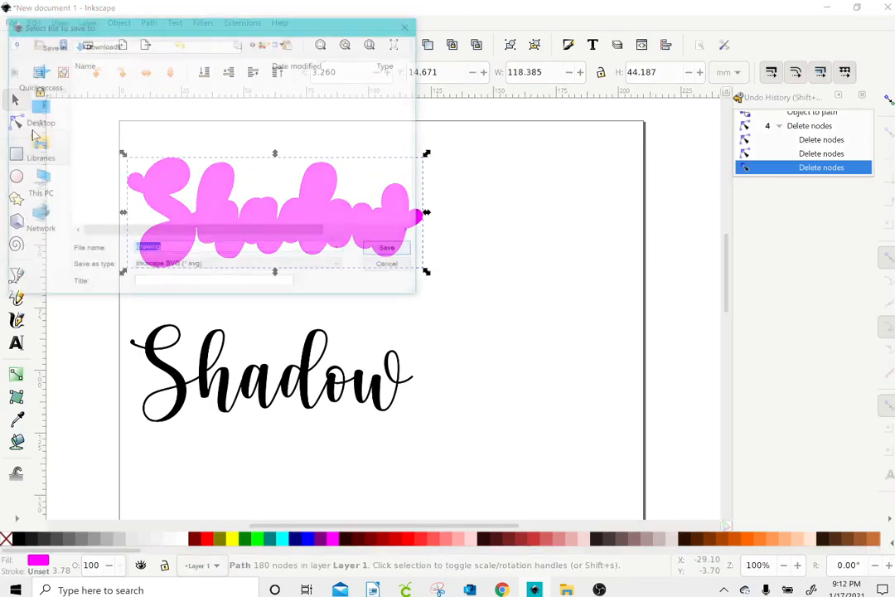
type("shadow")
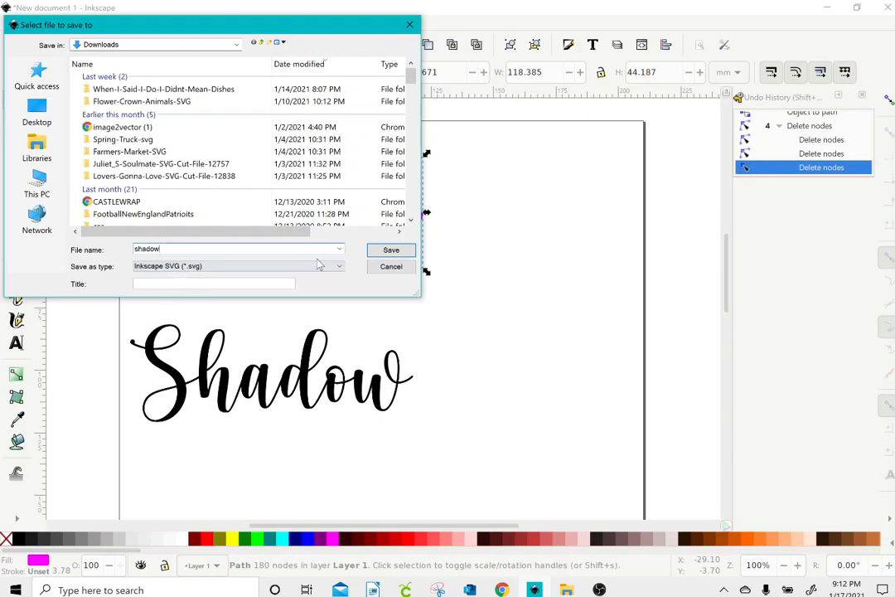
left_click(391, 250)
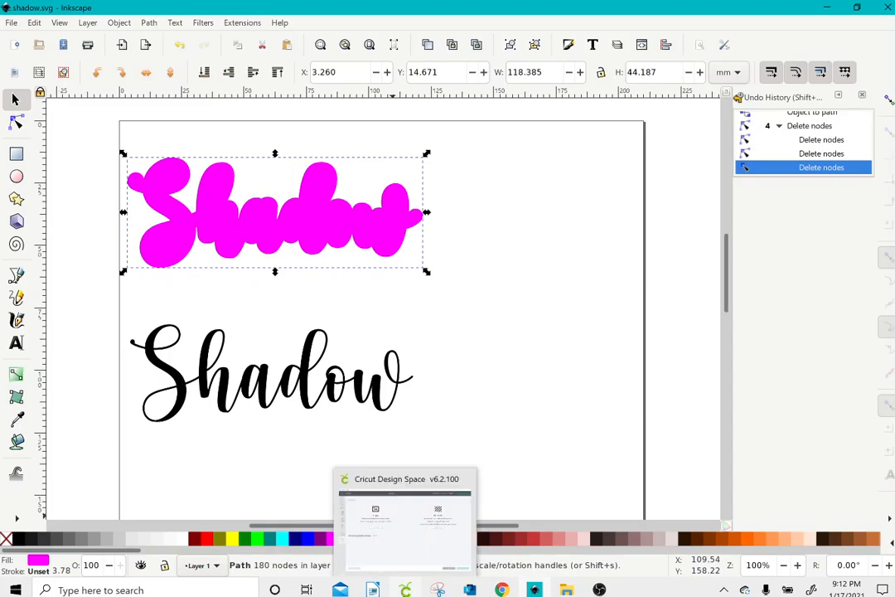
Step: Upload shadow.svg from Downloads into Cricut Design Space and save it as an image
left_click(405, 589)
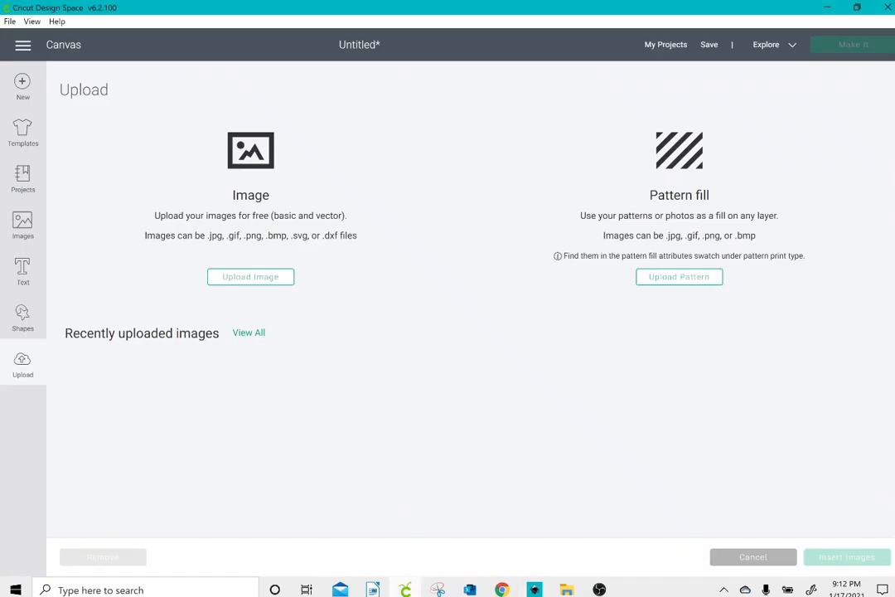
left_click(267, 282)
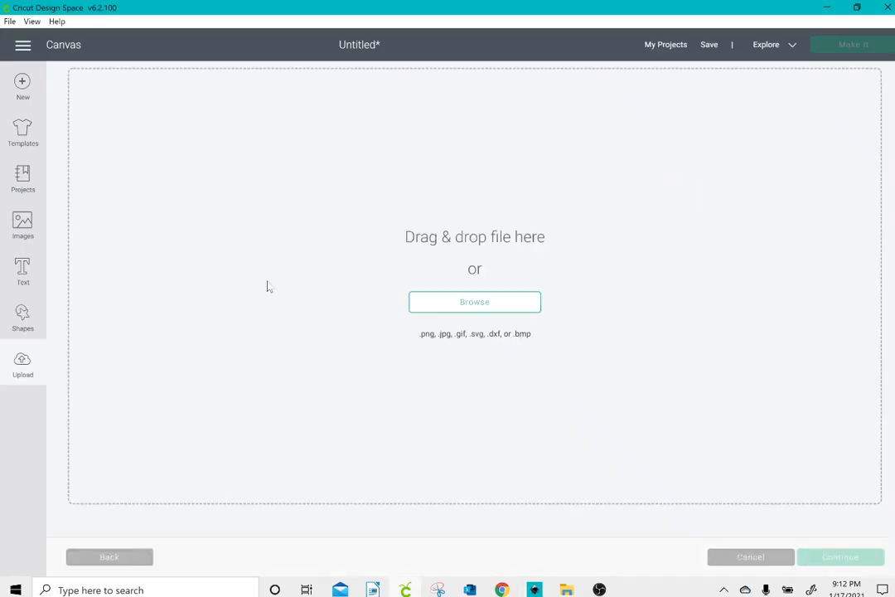
left_click(434, 303)
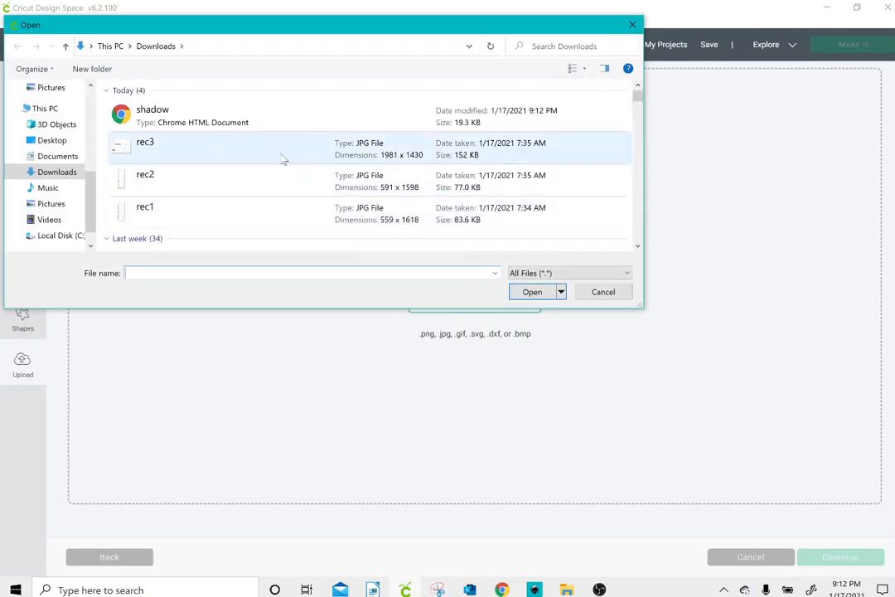
left_click(245, 127)
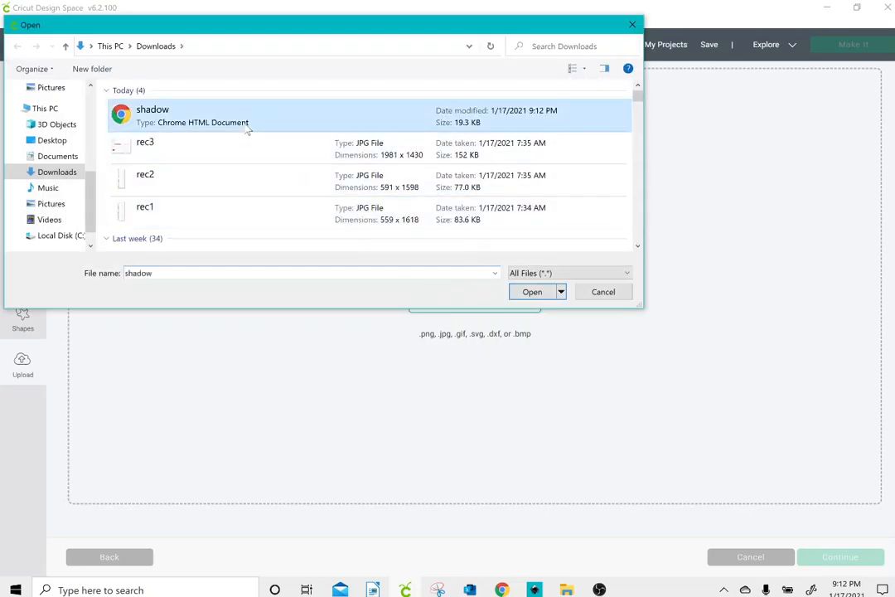
left_click(530, 292)
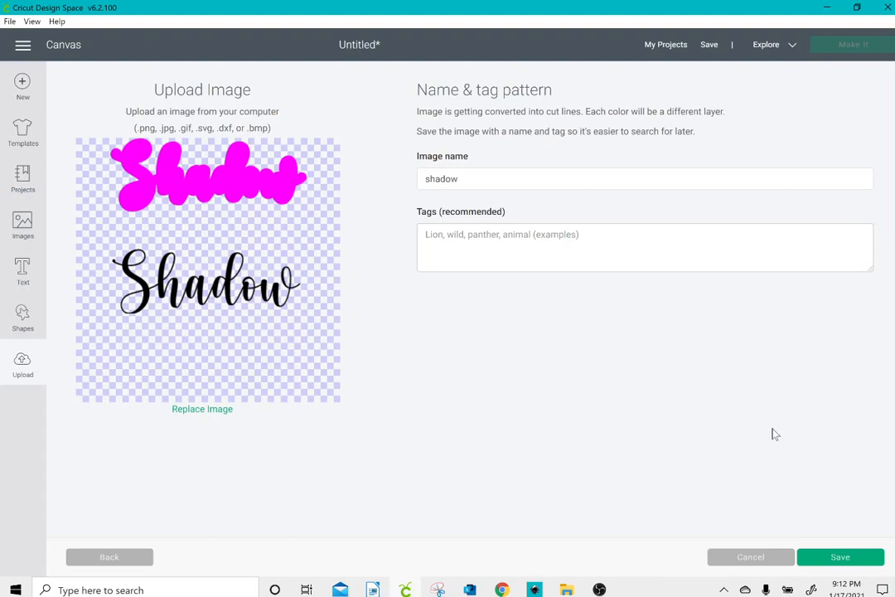
left_click(857, 562)
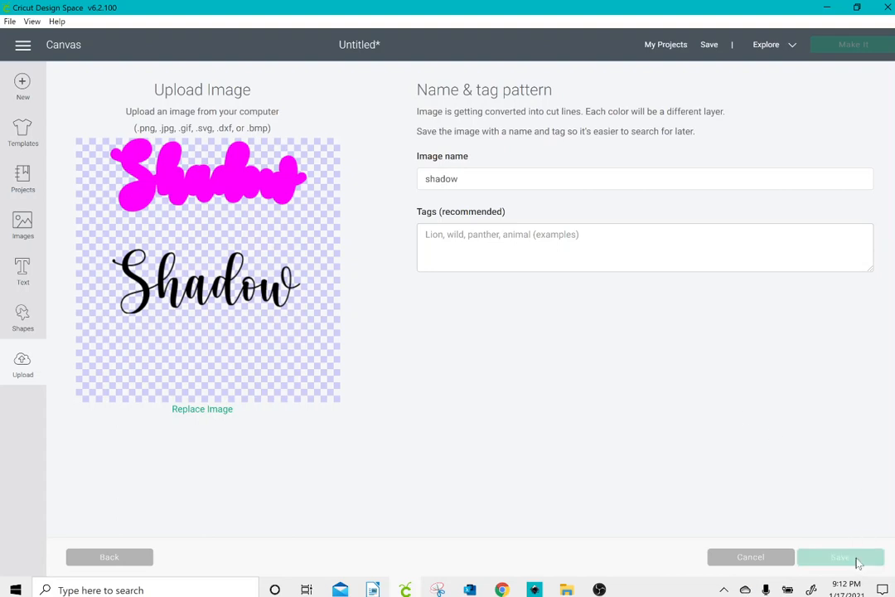
left_click(86, 373)
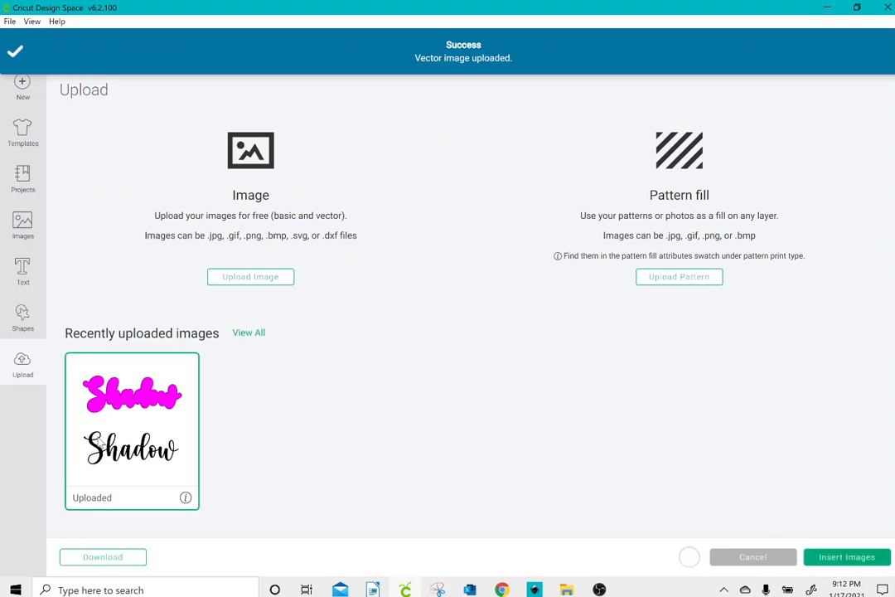
Step: Insert the shadow image at about 6.9 in wide, ungroup it, and place the script on the bubble
left_click(830, 558)
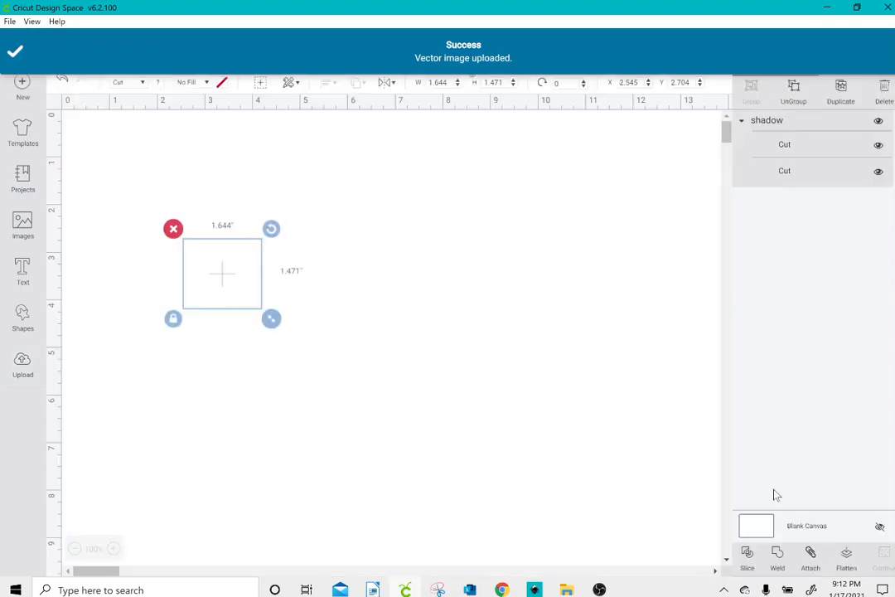
left_click_drag(280, 328, 530, 452)
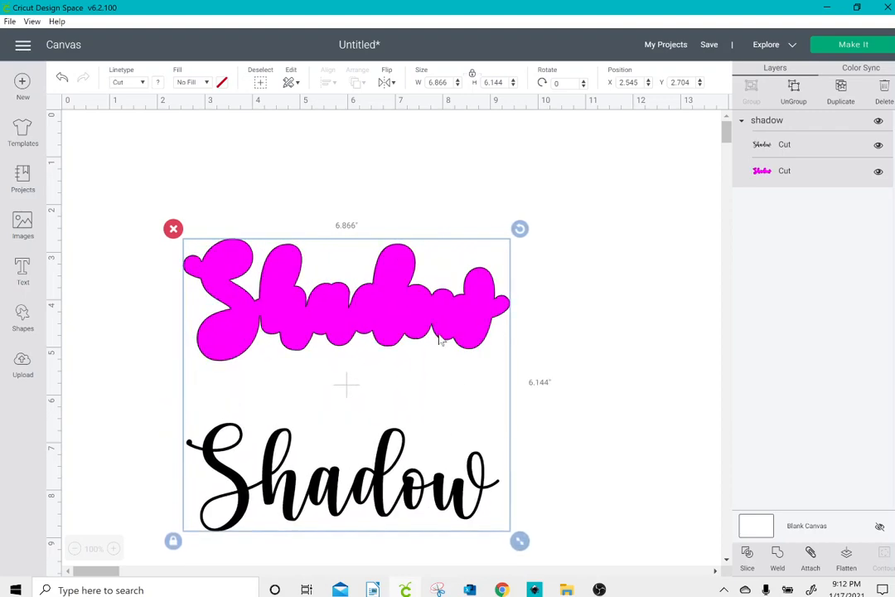
left_click_drag(439, 340, 357, 254)
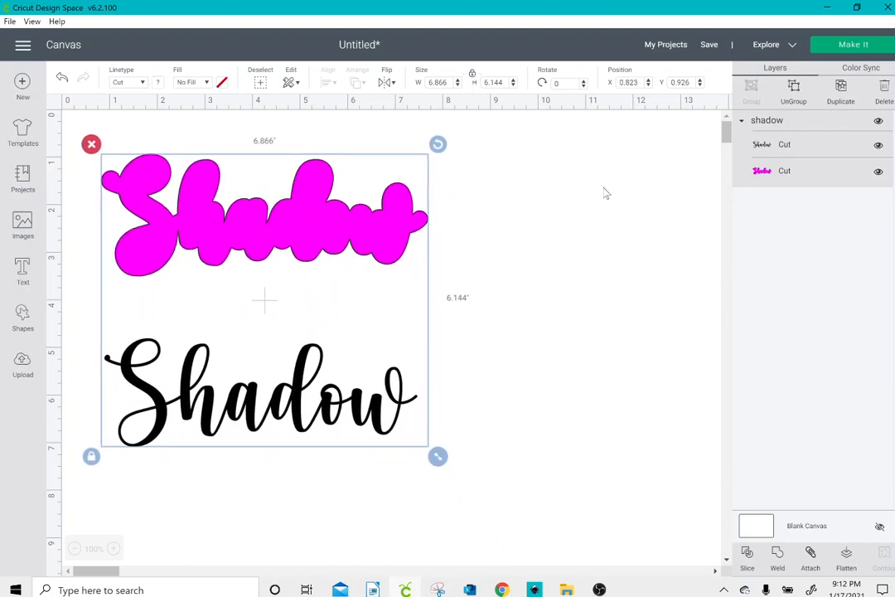
left_click(795, 92)
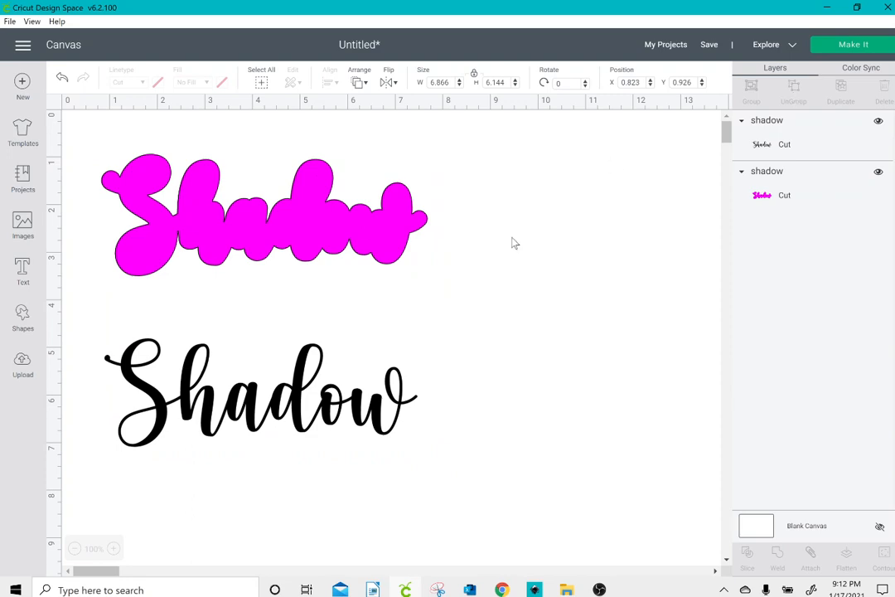
left_click_drag(345, 334, 332, 386)
Step: Recolour the magenta bubble layer purple
left_click(267, 178)
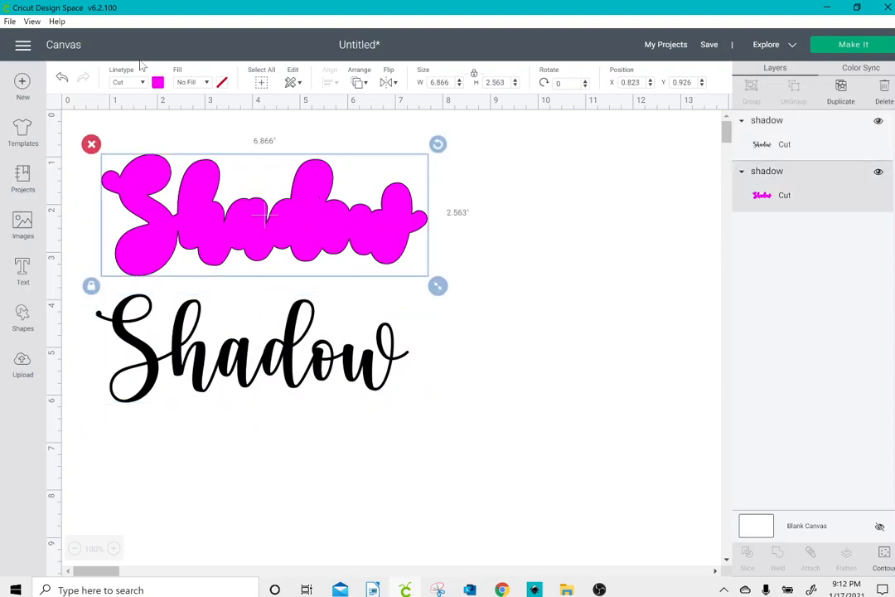
left_click(155, 81)
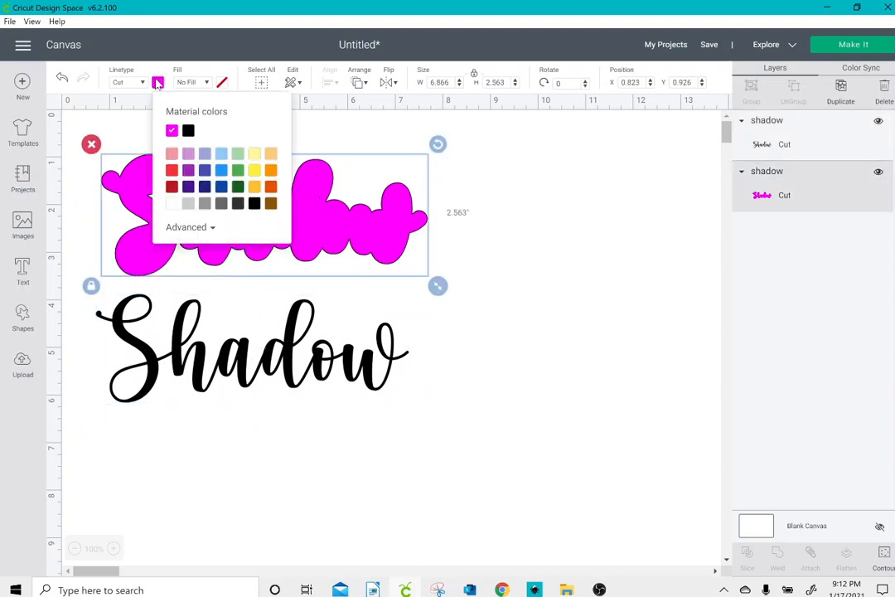
left_click(189, 170)
Step: Centre the black script Shadow over the purple bubble
left_click(239, 276)
left_click(236, 297)
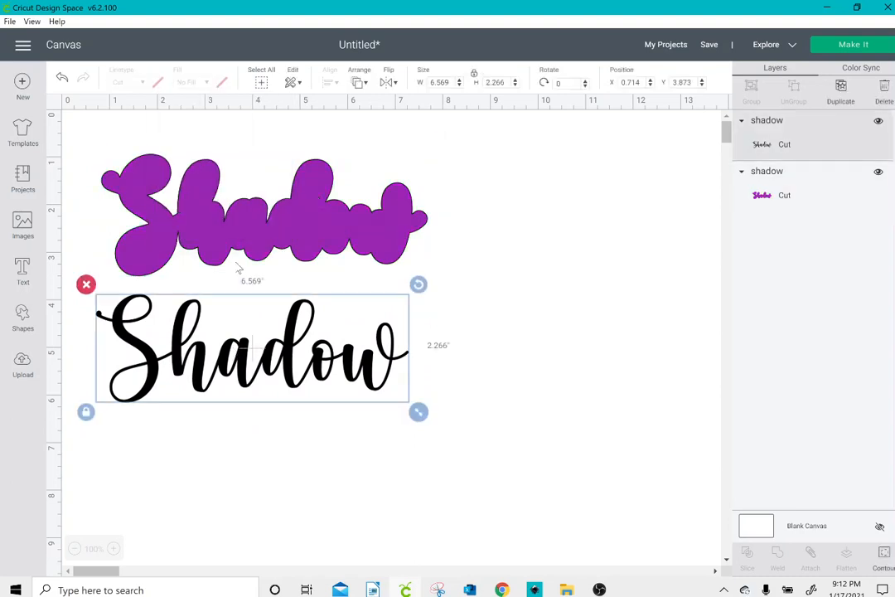
left_click_drag(238, 268, 248, 214)
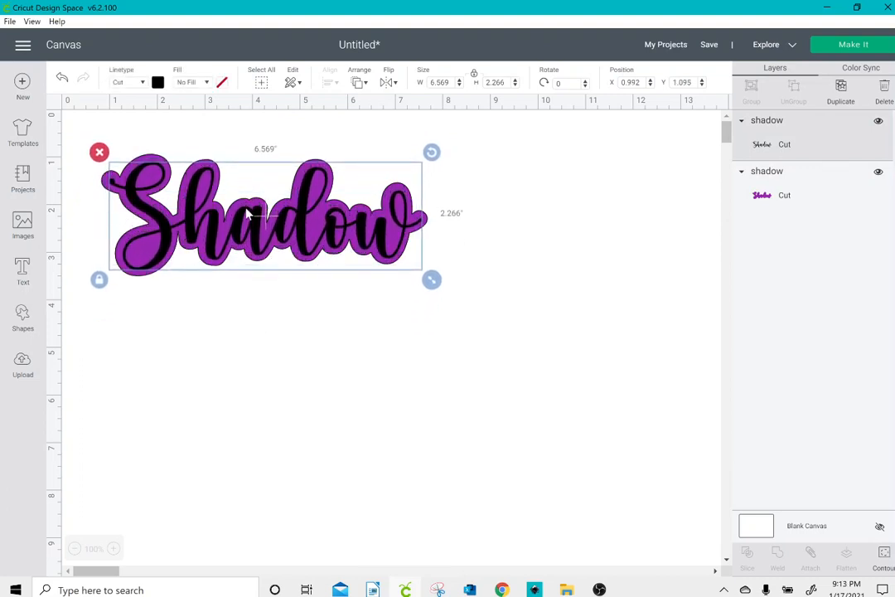